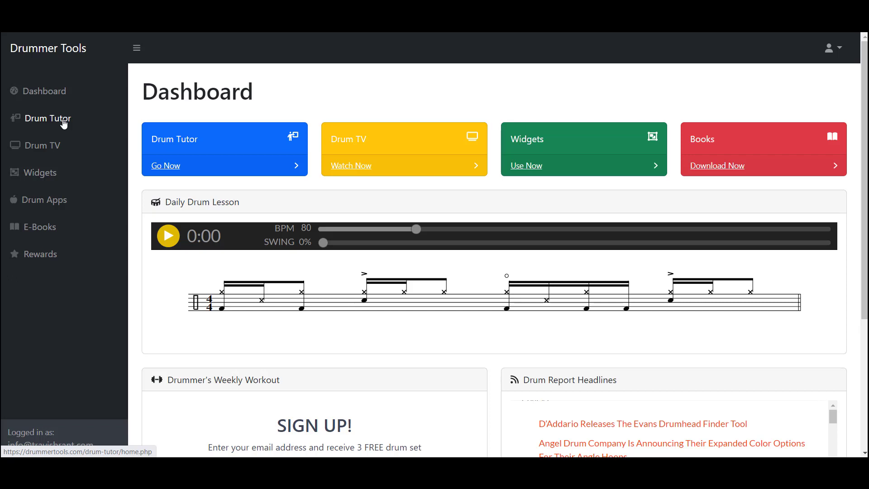
- Open Drum Tutor and create a new lesson named "Drummer Tools Demo"
click(64, 125)
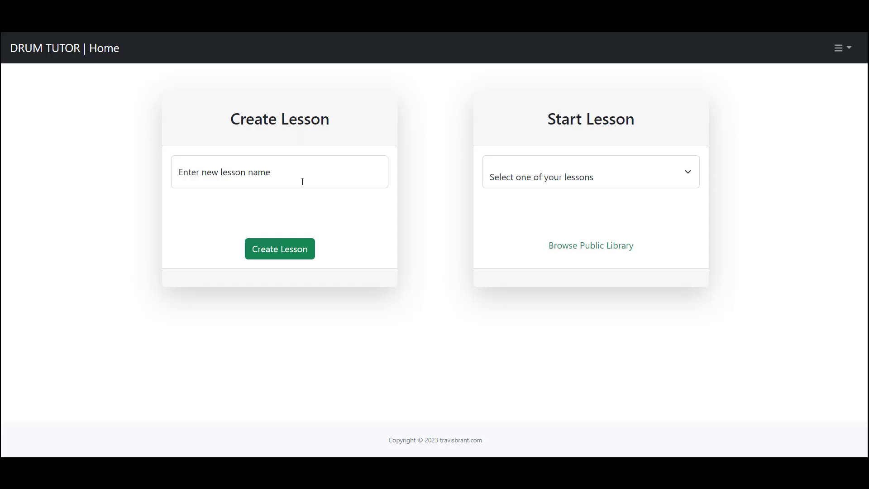
click(530, 182)
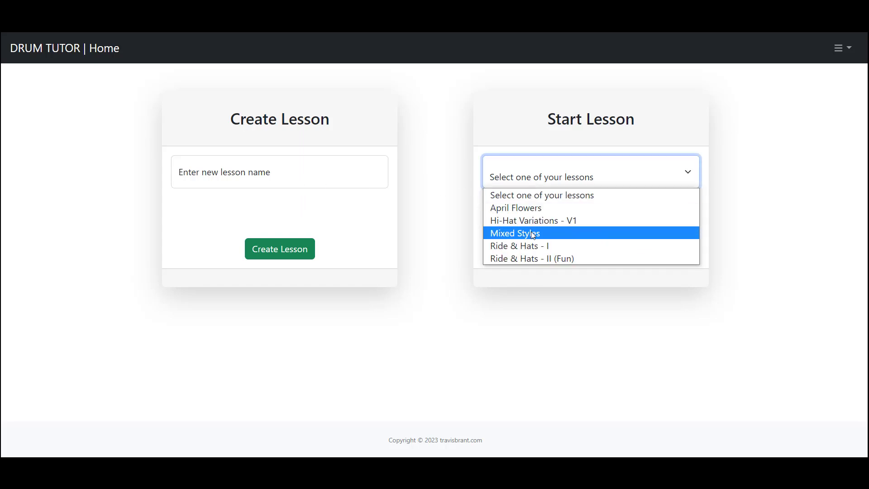
click(511, 132)
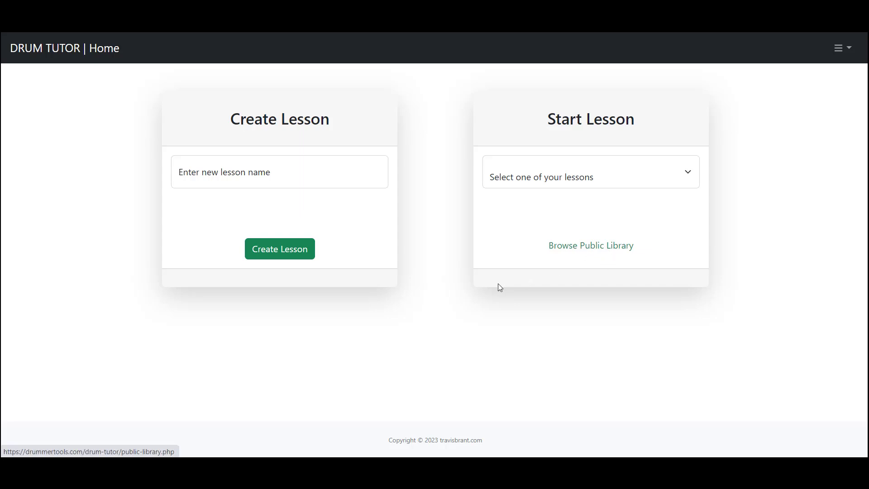
click(333, 181)
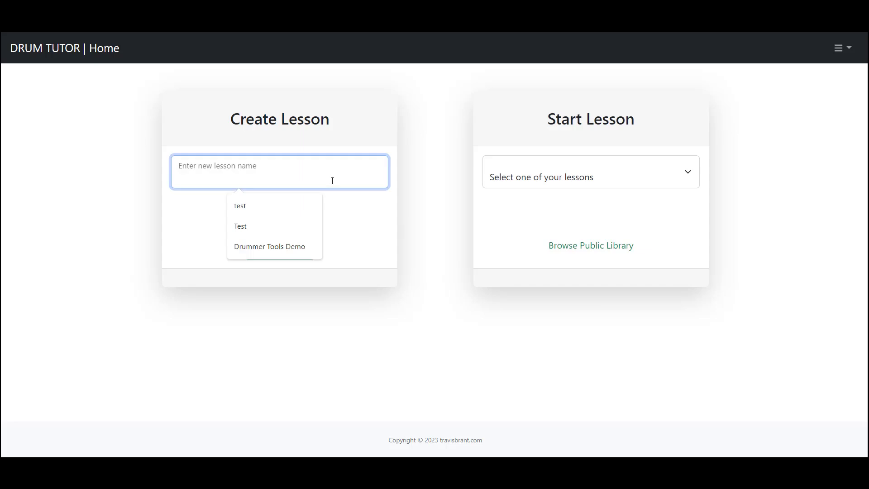
click(290, 246)
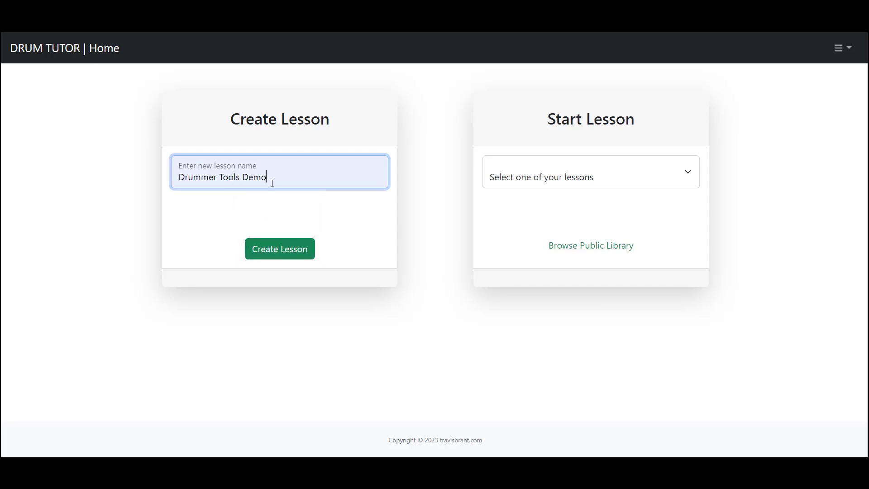
click(289, 254)
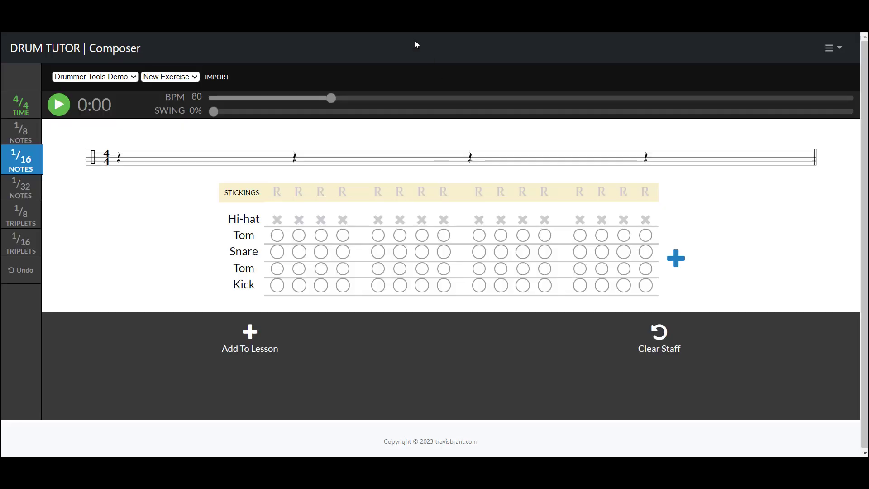
- Place hi-hat notes on every eighth note of the 4/4 measure, using the first and third sixteenth of each beat
click(277, 220)
click(322, 220)
click(378, 220)
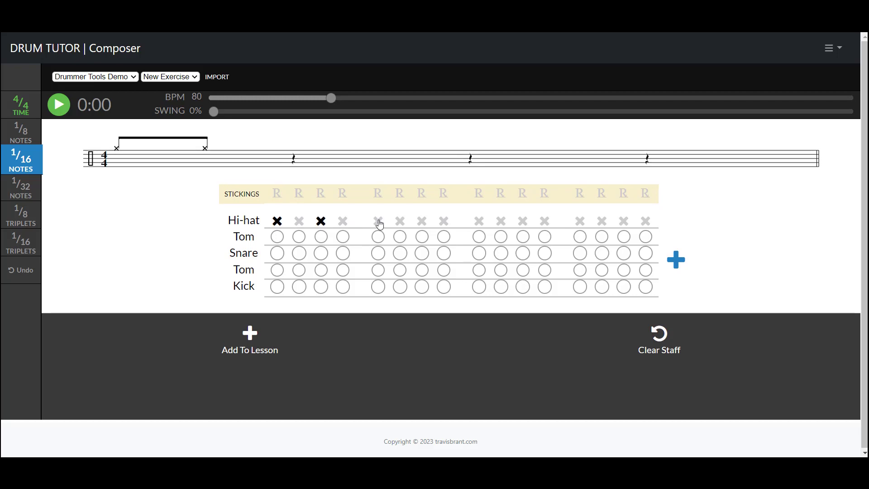
click(422, 220)
click(479, 222)
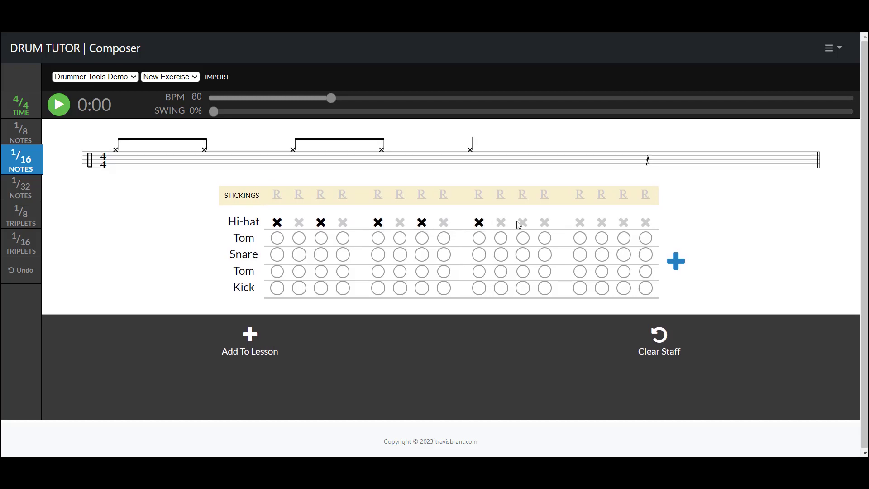
click(523, 222)
click(580, 221)
click(623, 222)
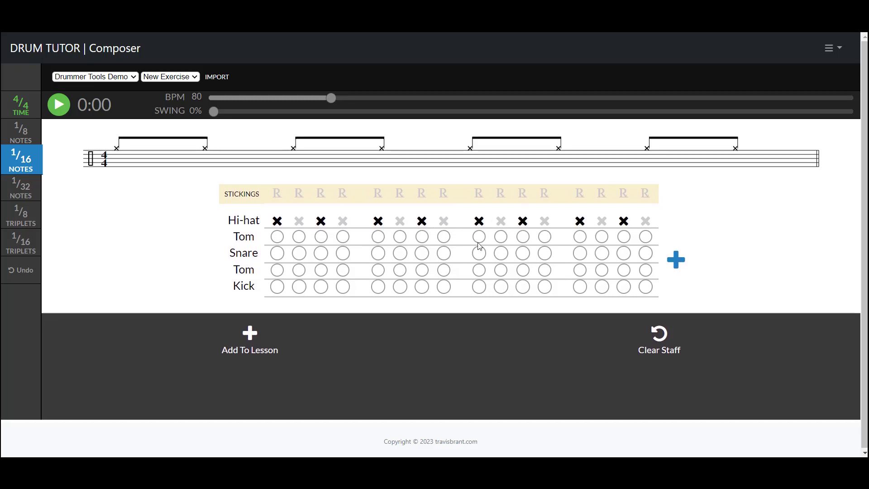
- Add kick notes on beats 1 and 3 and accented snare notes on beats 2 and 4
click(279, 288)
double_click(380, 254)
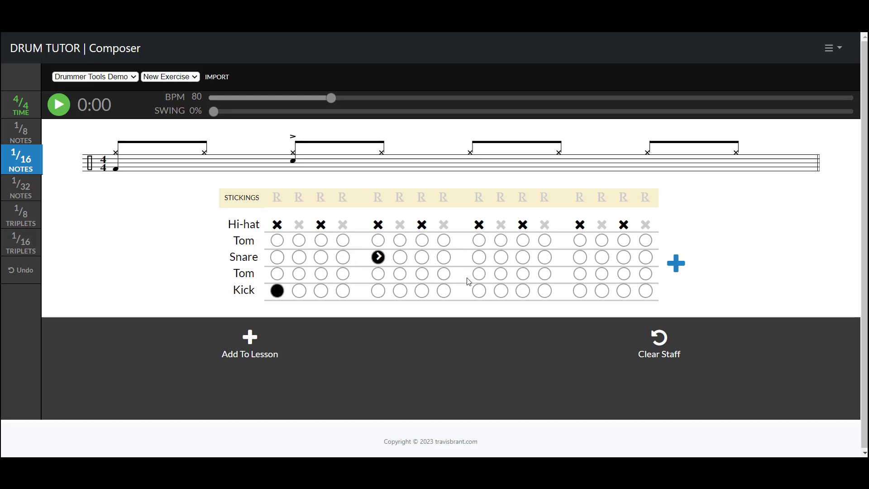
click(480, 291)
double_click(580, 257)
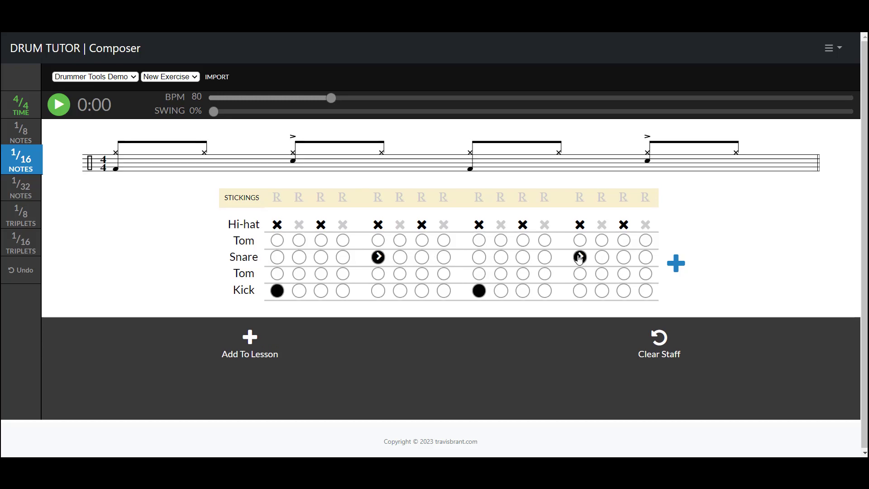
- Play back the groove briefly and add it to the Drummer Tools Demo lesson
click(64, 106)
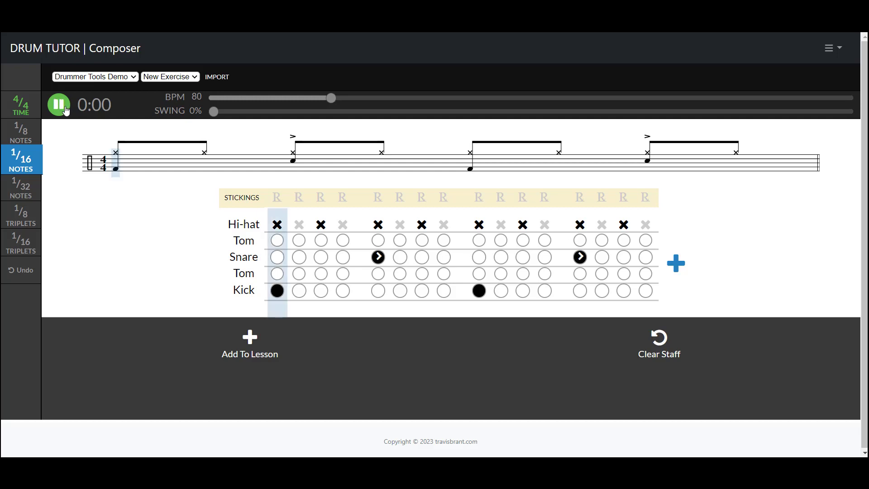
click(65, 105)
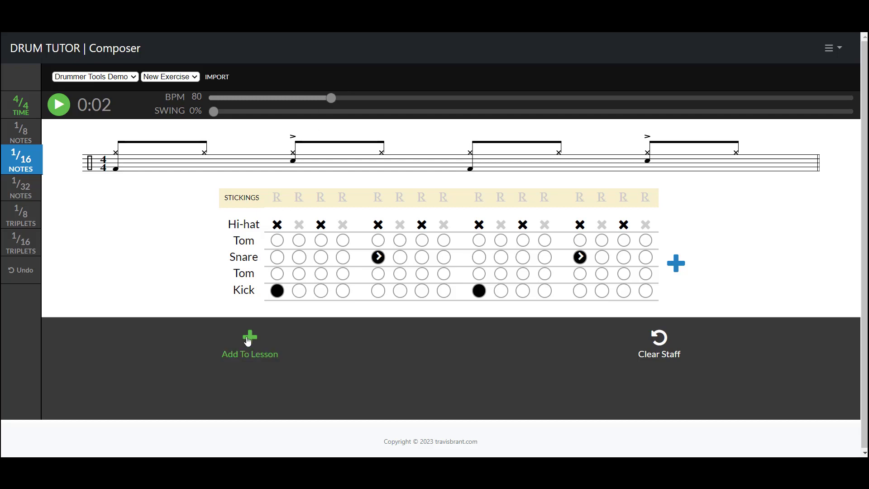
click(252, 345)
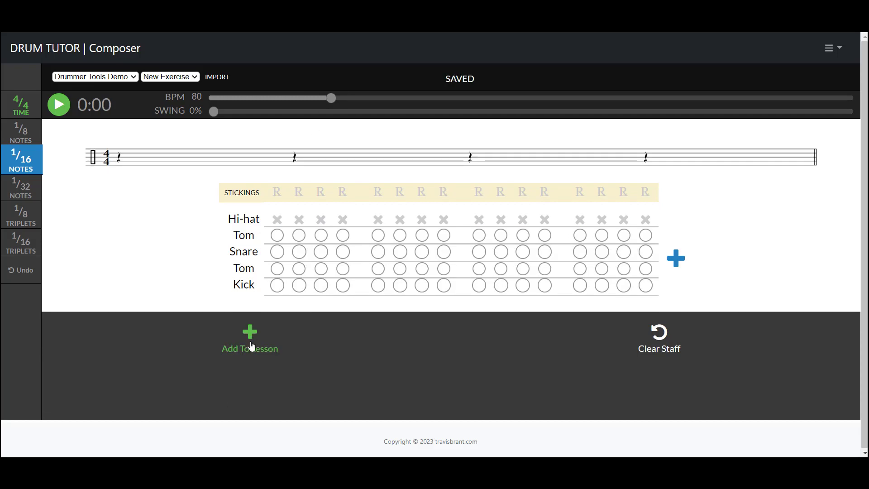
click(188, 78)
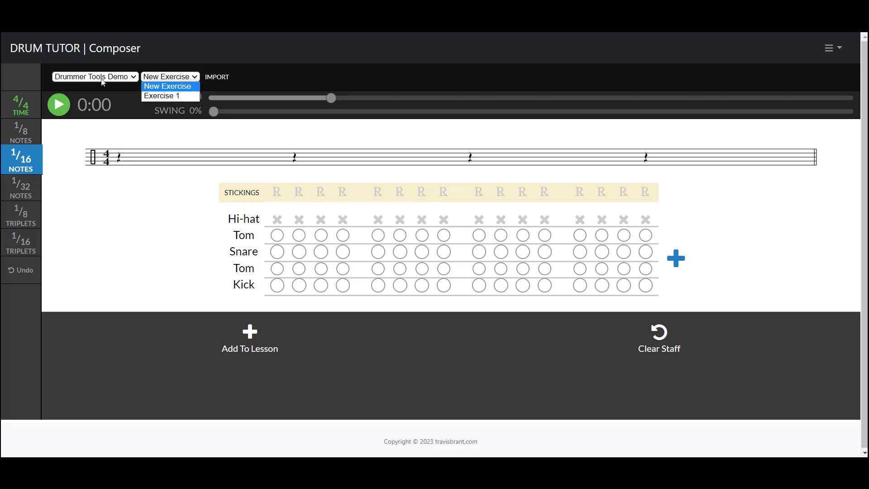
click(266, 69)
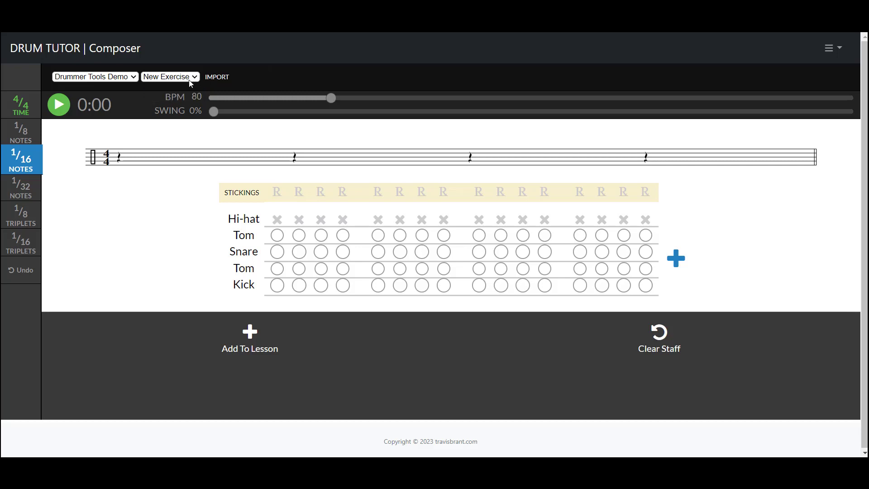
- Enter hi-hats on sixteenths 1 and 3 of beats 1 and 4, and on sixteenths 1, 2 and 4 of beats 2 and 3
click(277, 220)
click(321, 220)
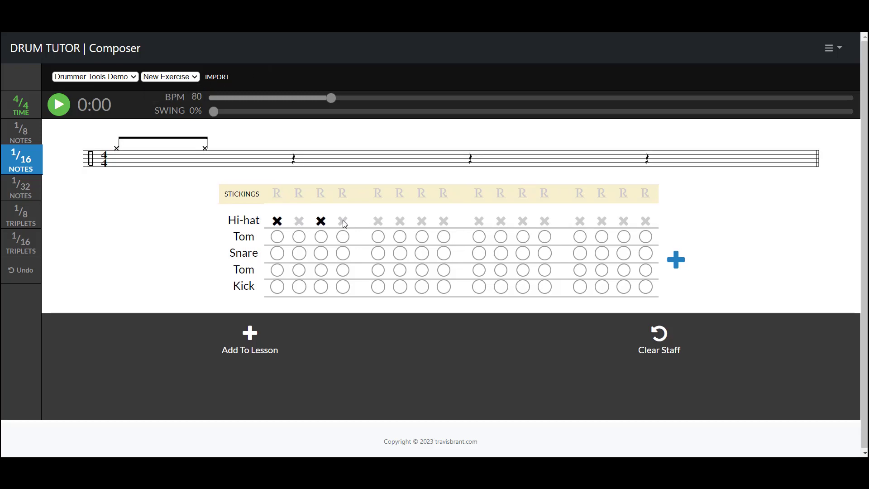
click(380, 222)
click(399, 222)
click(444, 222)
click(481, 225)
click(501, 224)
click(545, 225)
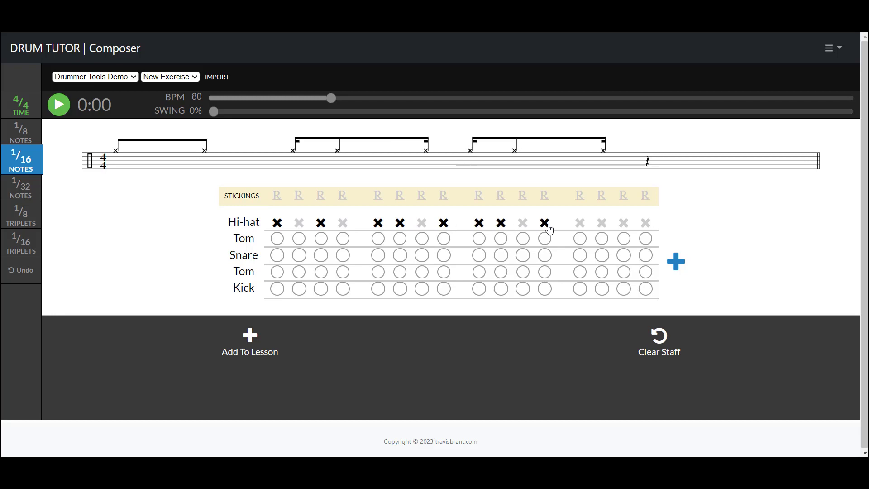
click(581, 223)
click(624, 224)
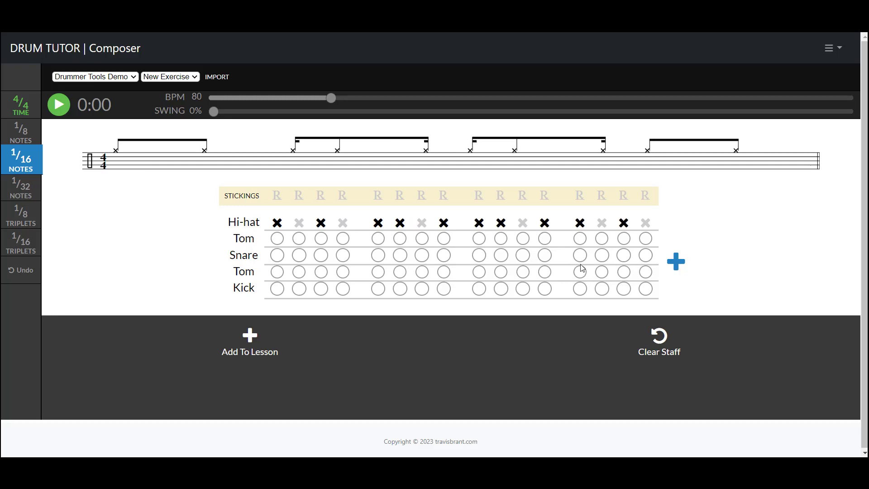
- Put accented snares on beats 2 and 4 and kicks on beats 1 and 3 of the second groove
click(580, 257)
click(378, 257)
click(479, 290)
click(278, 292)
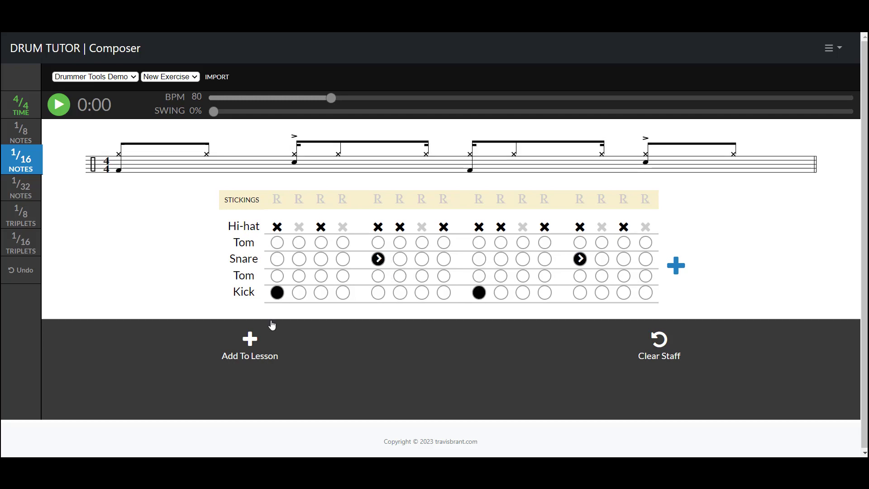
- Add the second groove to the lesson and reopen it as Exercise 2
click(250, 340)
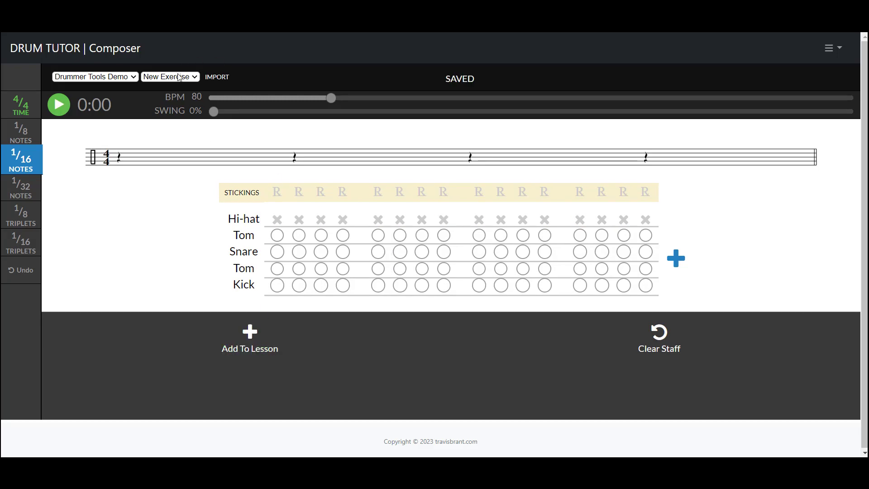
click(179, 77)
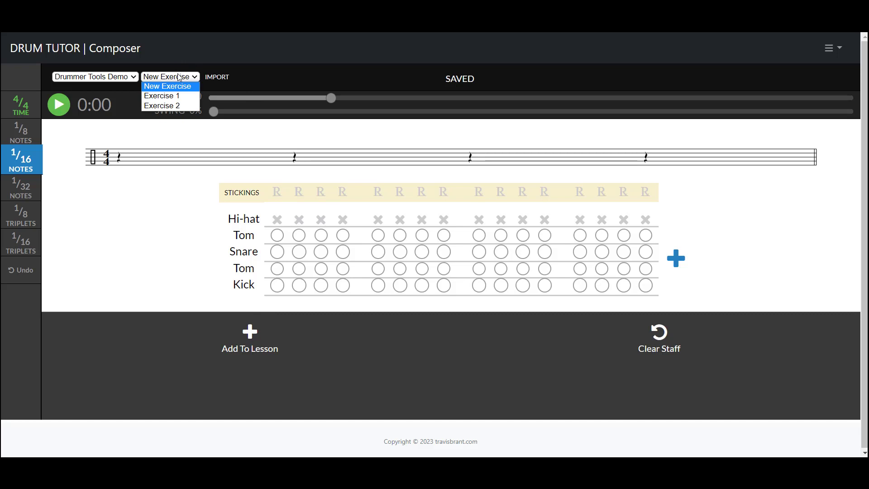
click(180, 105)
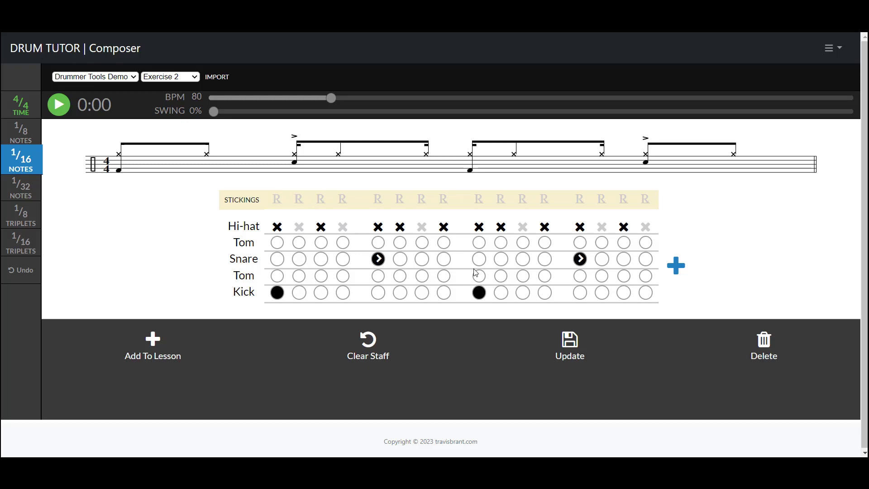
- Change Exercise 2's hi-hats to sixteenths 1, 2, 3 on beat 2 and 1, 3, 4 on beat 3, and update the exercise
click(400, 228)
click(422, 228)
click(401, 227)
click(444, 227)
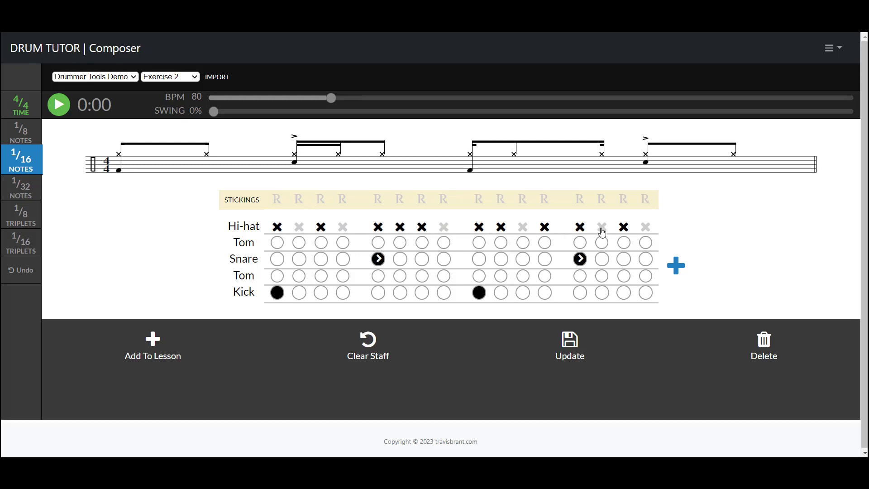
click(501, 227)
click(523, 228)
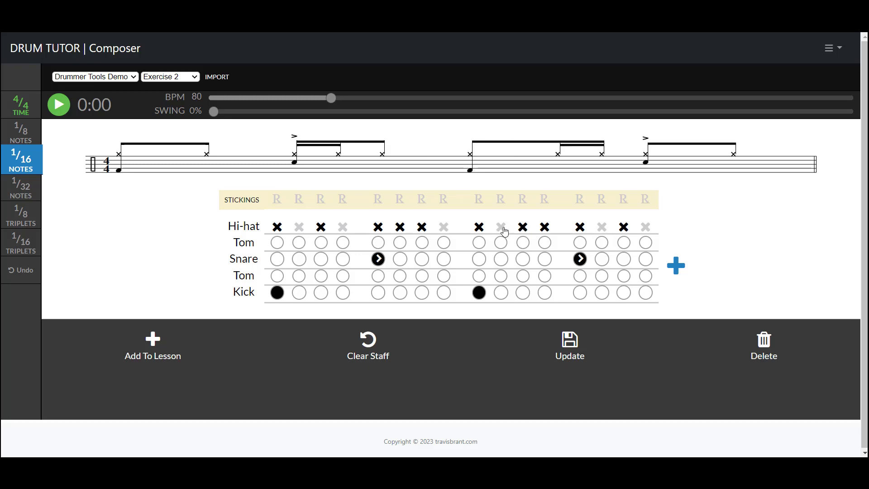
click(570, 343)
- View Exercise 7 of the "Hi-Hat Variations - V1" lesson and check the instructions for importing exercises from Groove Scribe
click(129, 77)
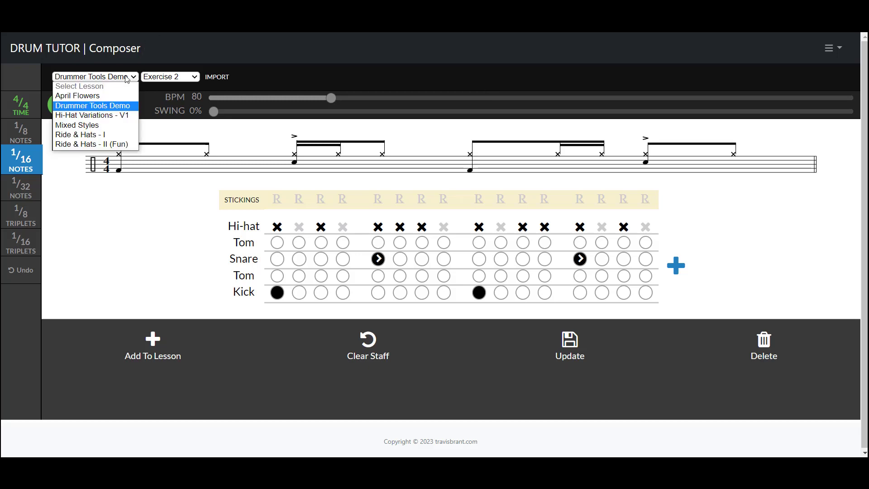
click(125, 115)
click(181, 79)
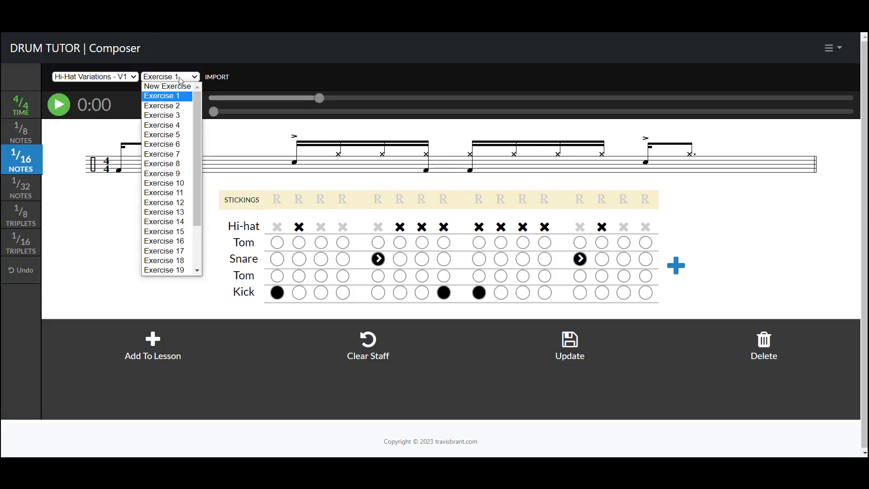
click(174, 154)
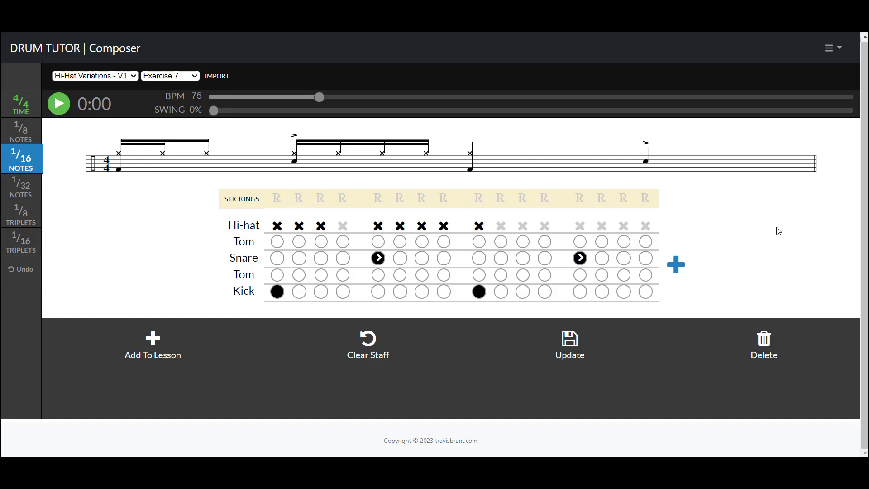
click(218, 77)
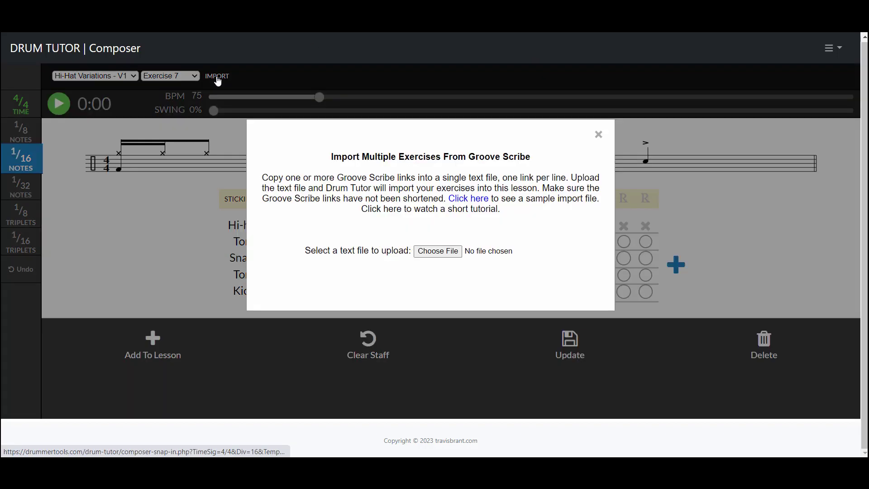
click(598, 135)
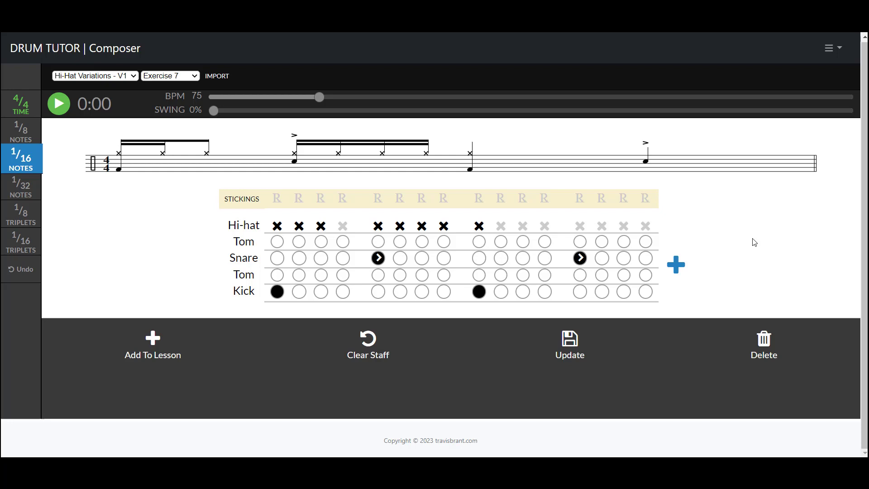
- Open the personal lesson library and view the printable sheet of the Drummer Tools Demo lesson
click(833, 50)
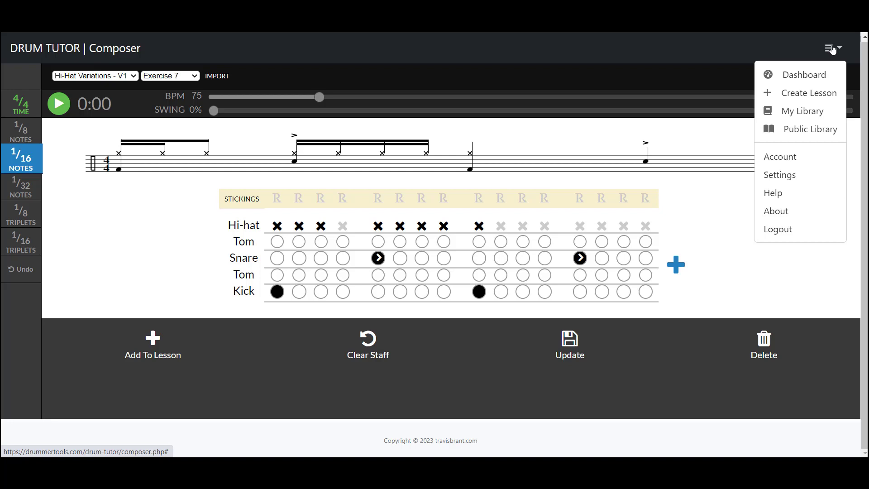
click(811, 118)
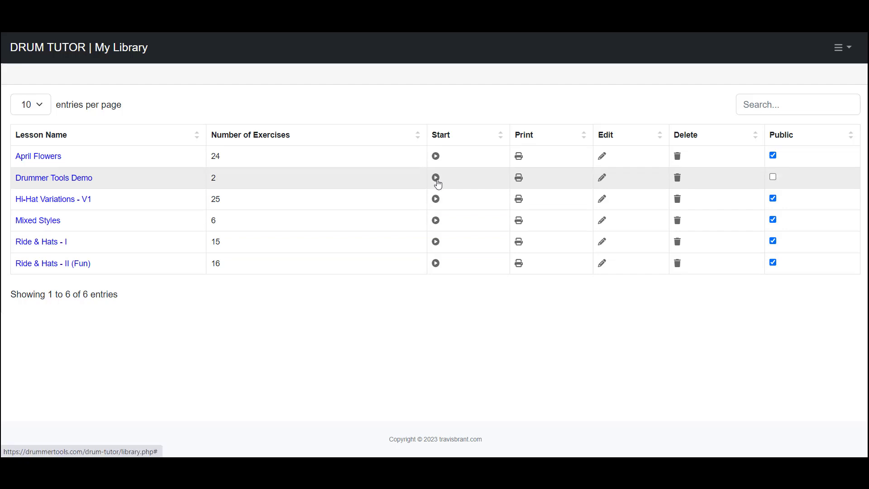
click(520, 179)
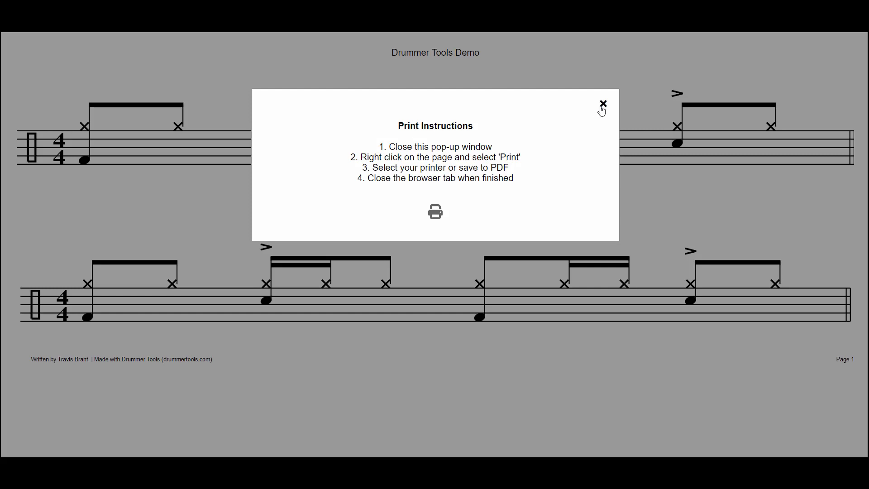
click(603, 105)
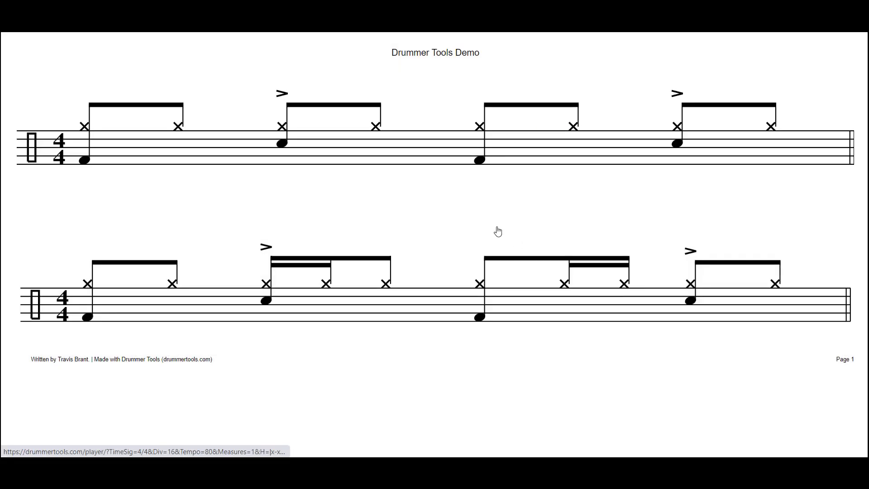
key(ctrl+w)
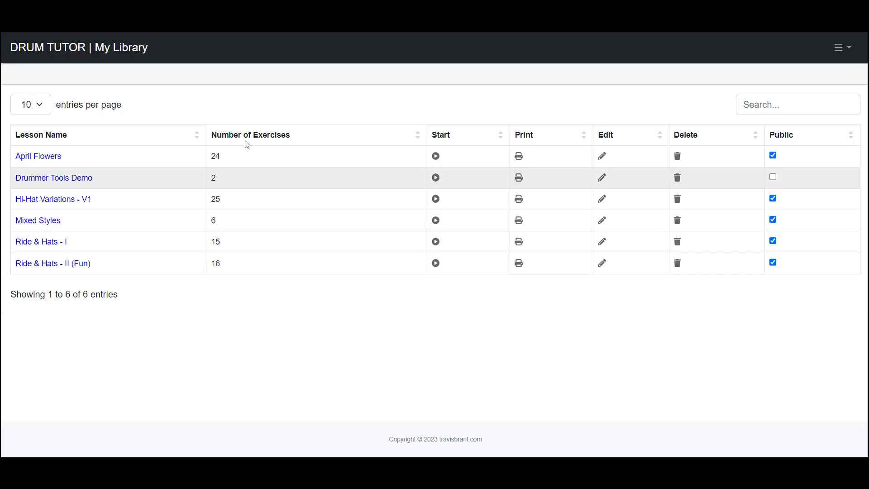
- Open the name editor of the April Flowers lesson and close it without changing the name
click(55, 163)
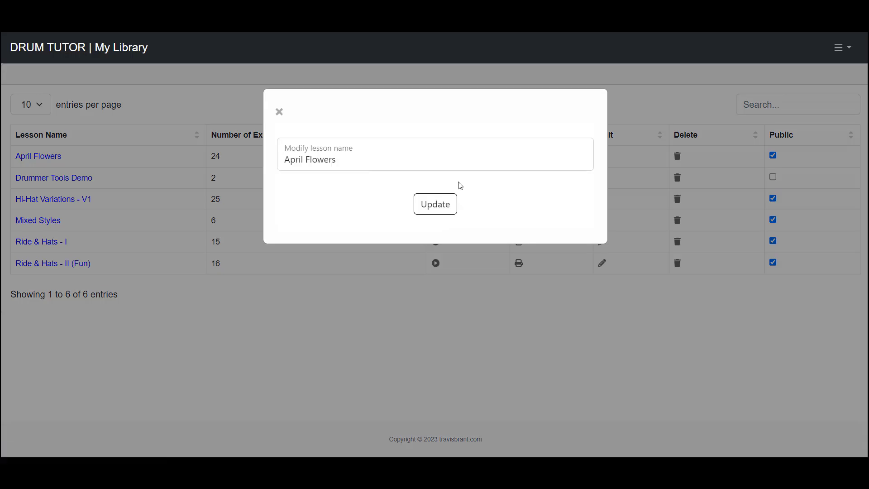
click(279, 112)
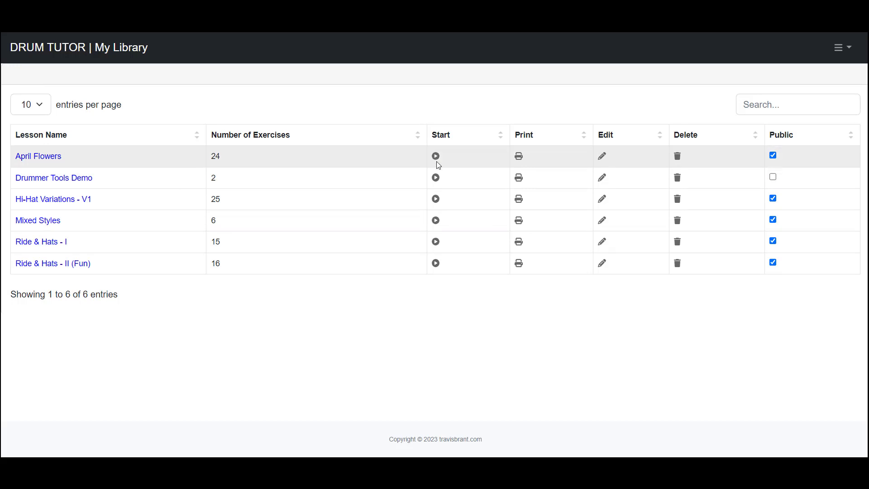
- Start the Drummer Tools Demo lesson from the personal library and switch back and forth between Exercise 1 and Exercise 2
click(436, 178)
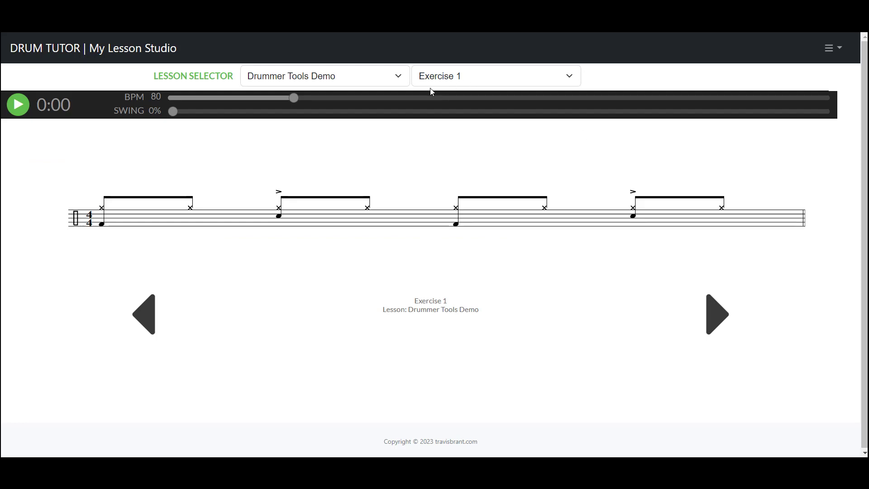
click(384, 82)
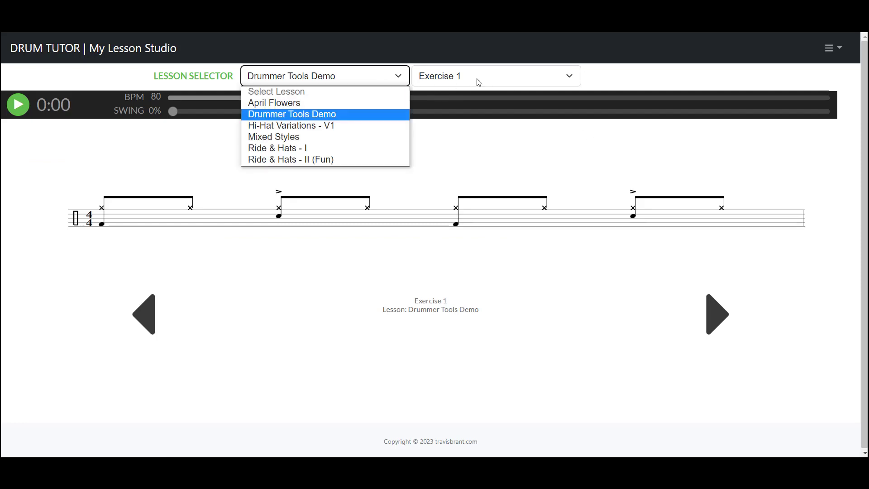
click(656, 88)
click(498, 83)
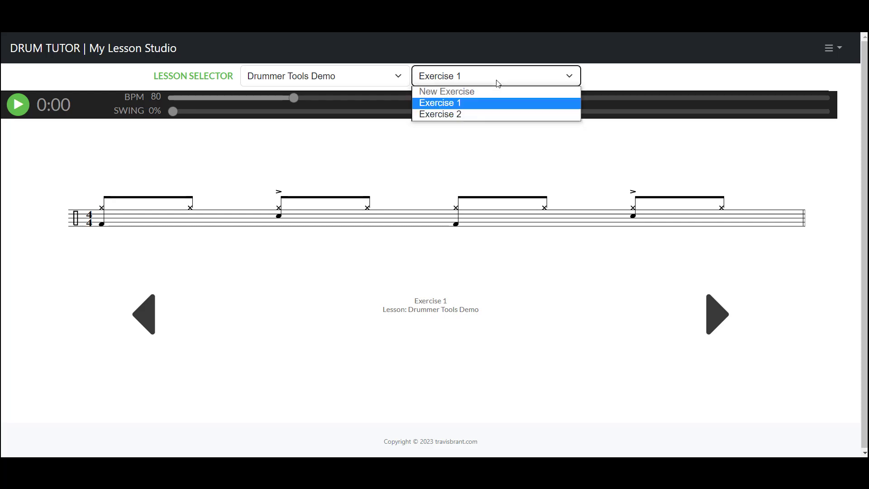
click(491, 114)
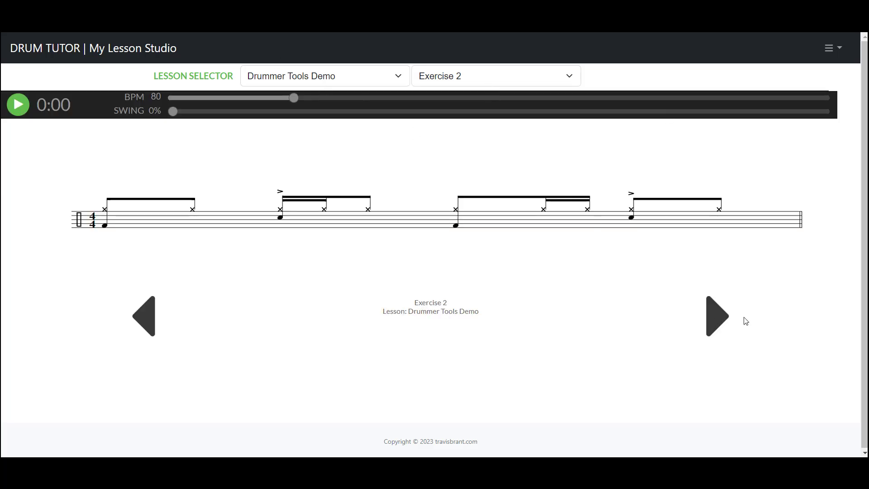
click(153, 314)
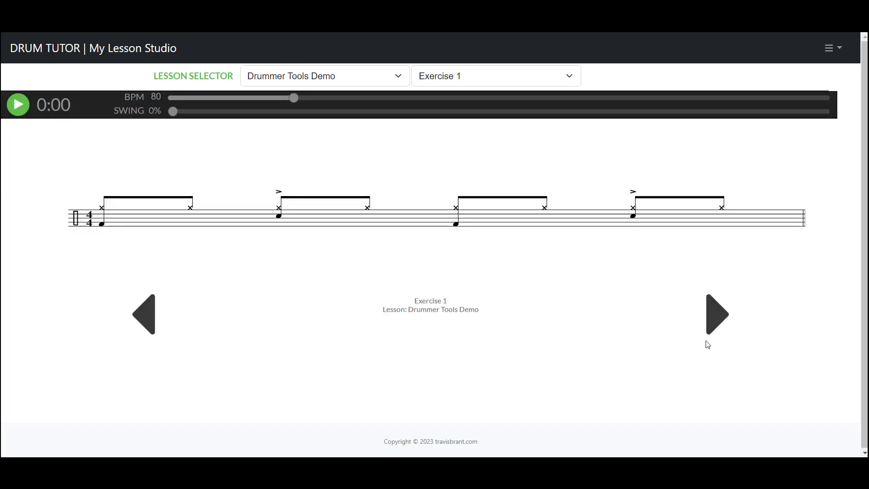
click(720, 324)
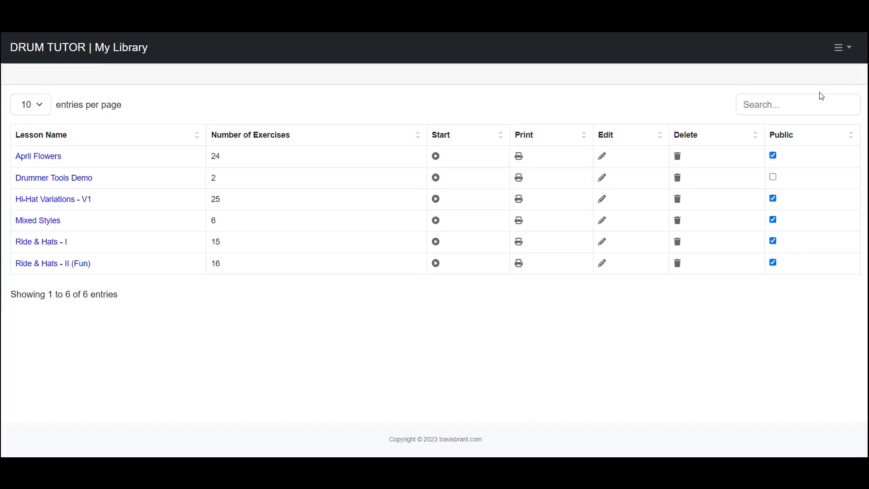
- Make the Drummer Tools Demo lesson public and open the public library
click(774, 178)
click(840, 49)
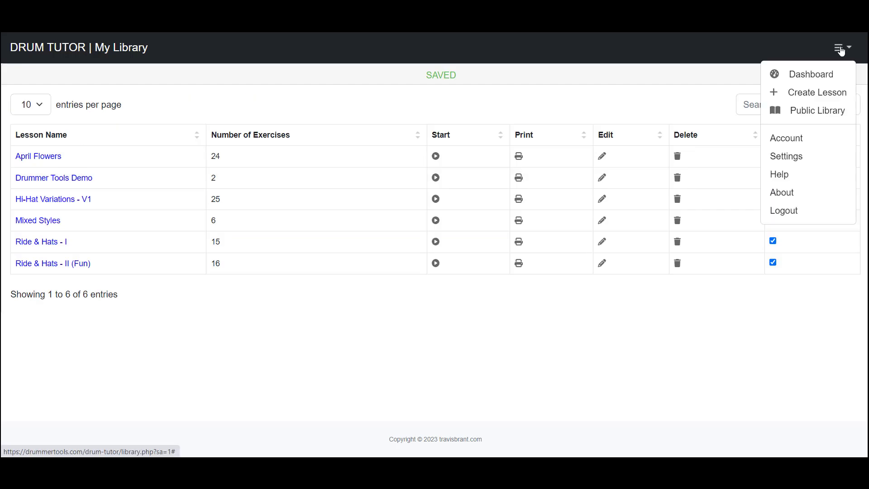
click(825, 113)
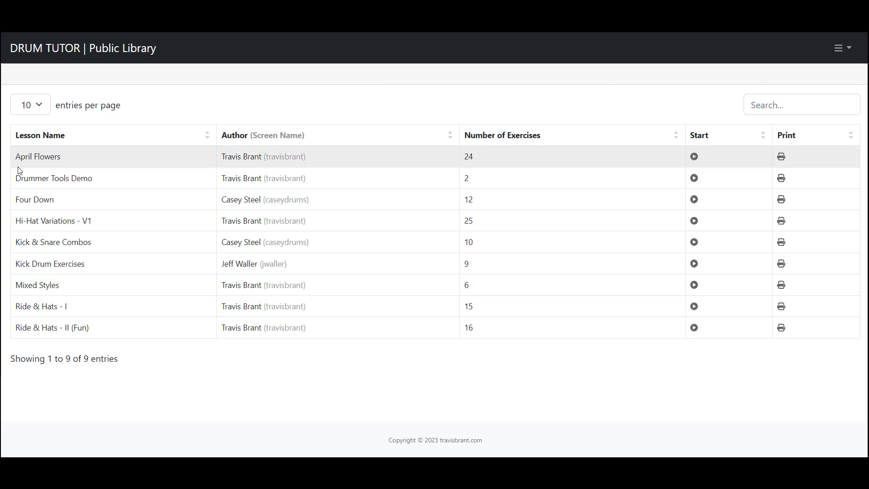
- Search the public library by the author's surname and start the Drummer Tools Demo lesson
click(802, 103)
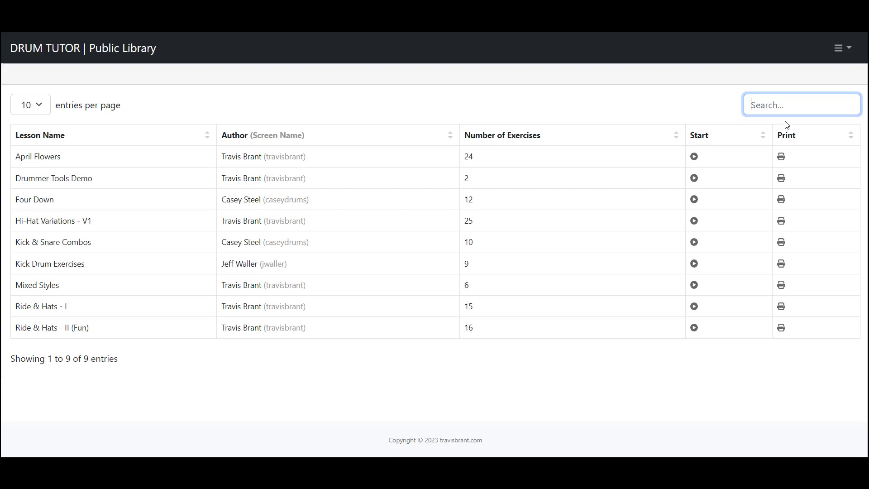
text(brant)
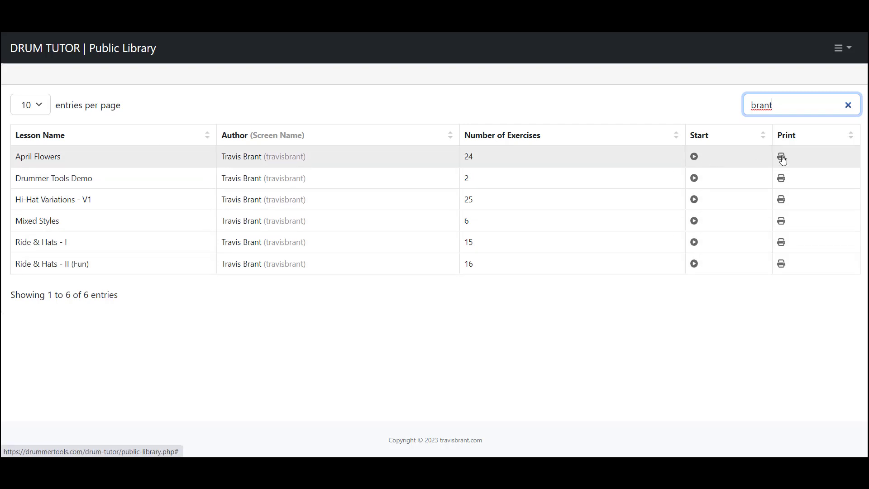
click(696, 179)
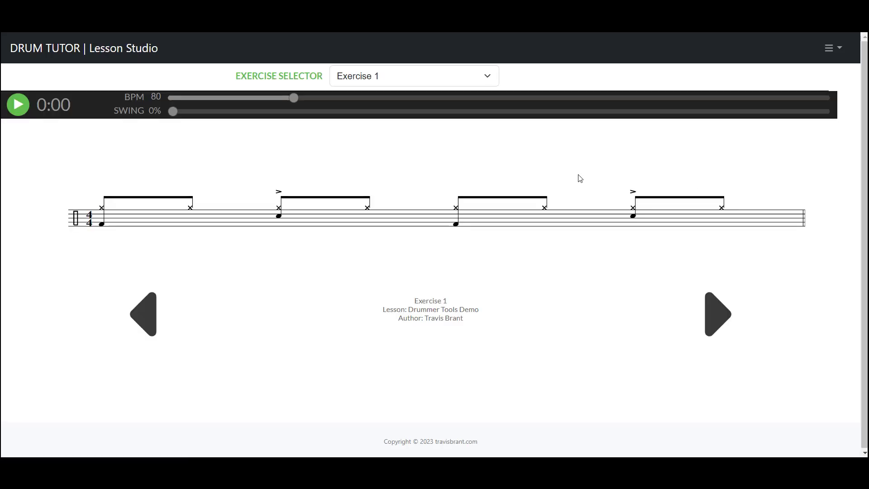
- Go to Exercise 2 of the public lesson and back to Exercise 1, and return to the Drummer Tools dashboard
click(486, 76)
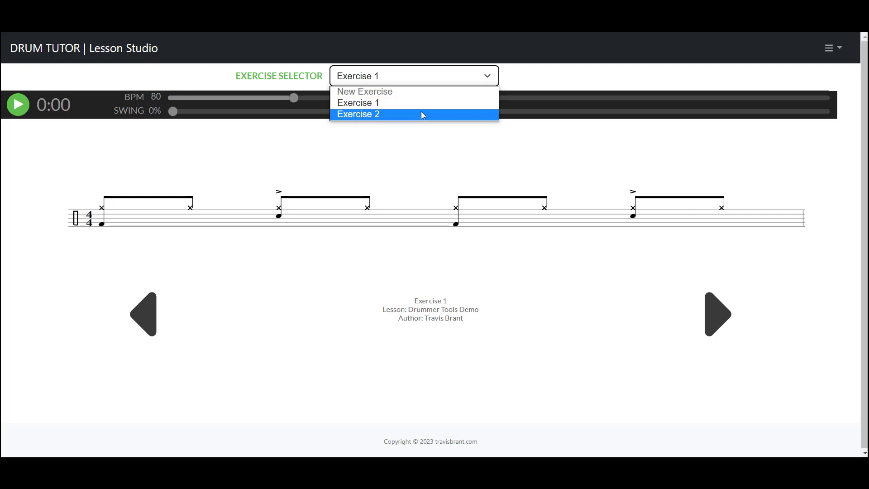
click(435, 147)
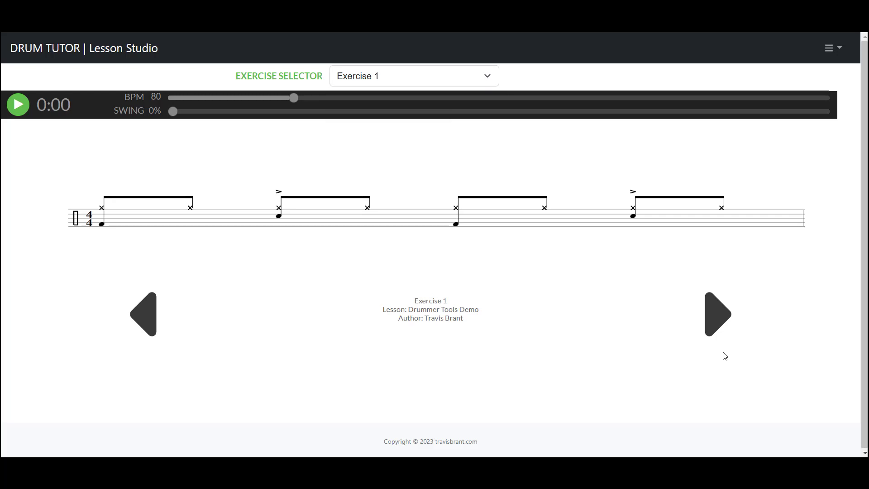
click(715, 318)
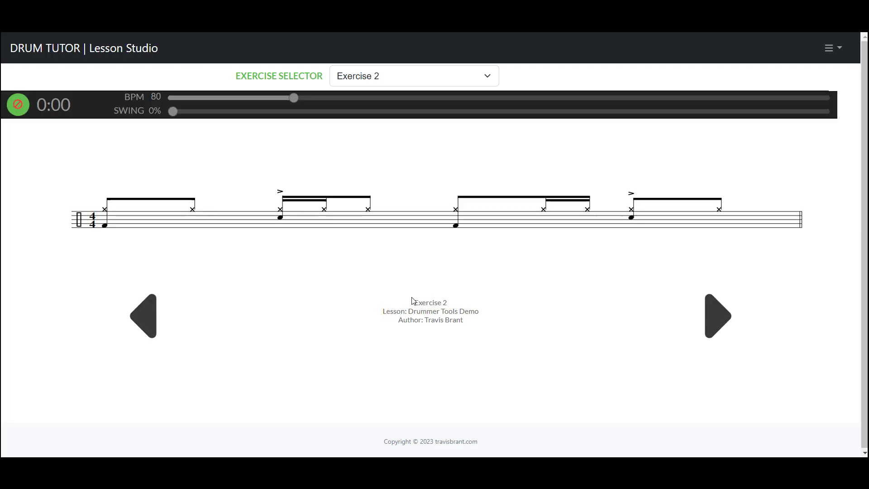
click(144, 323)
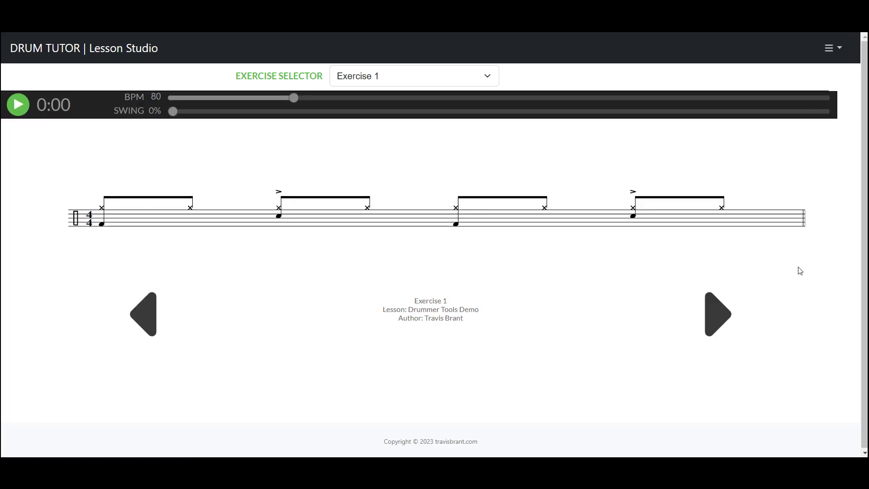
click(835, 49)
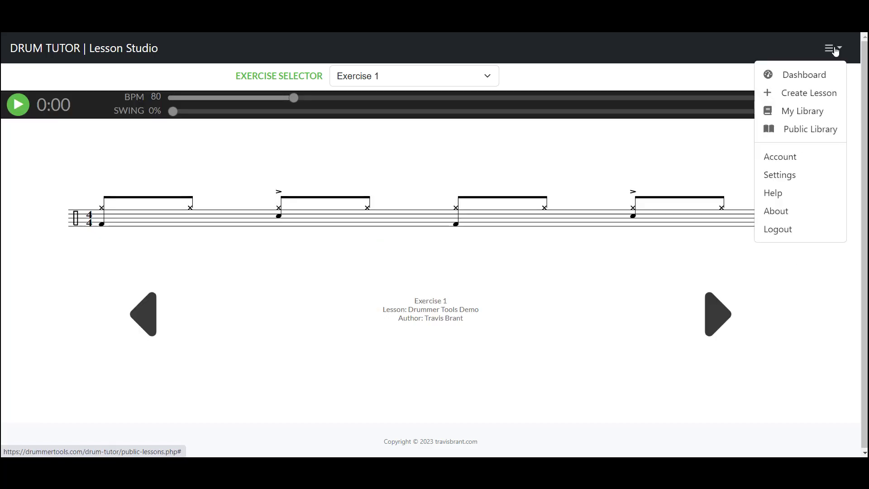
click(809, 79)
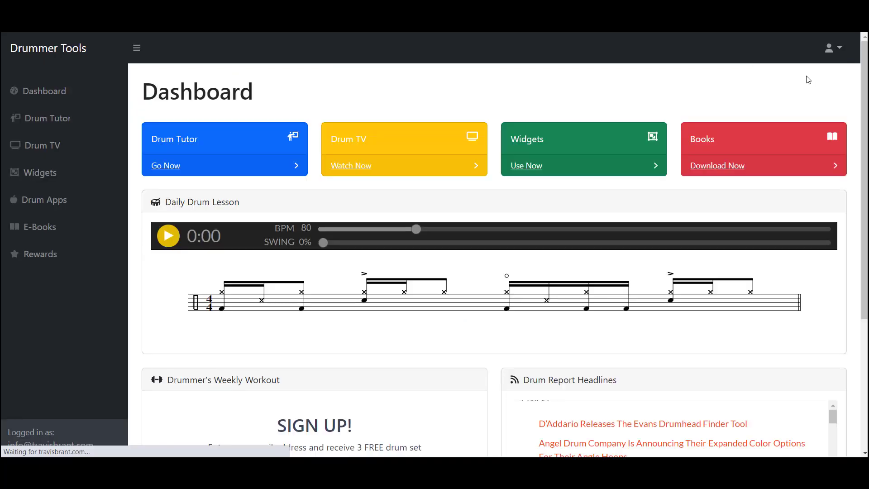